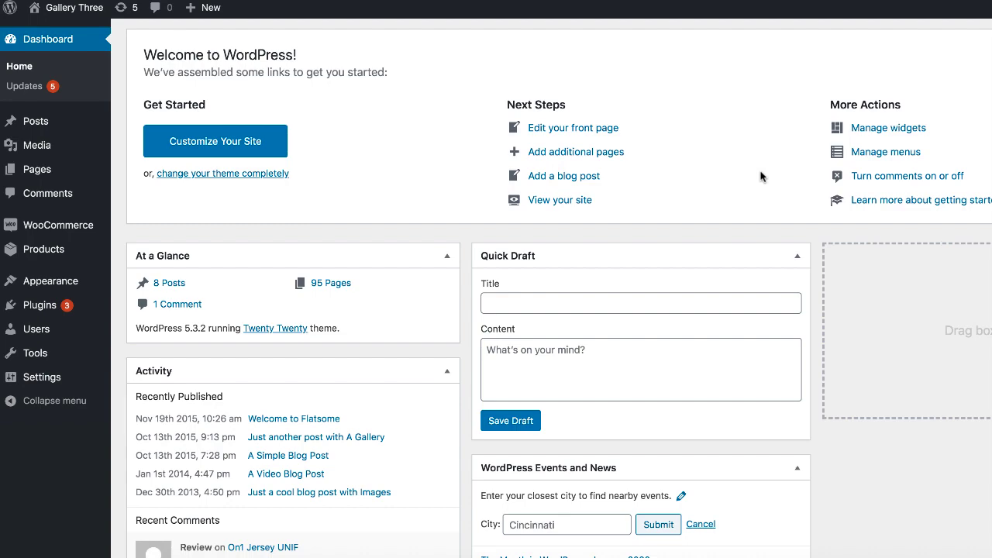
# Create a product attribute named Color, leaving the slug empty, archives disabled and the sort order at custom ordering.
pyautogui.moveTo(70, 250)
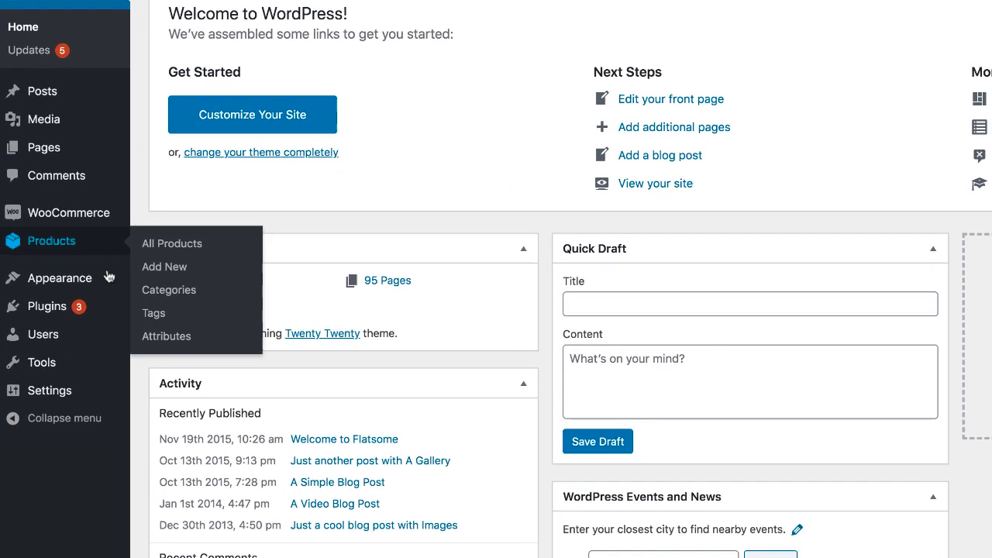
pyautogui.click(166, 336)
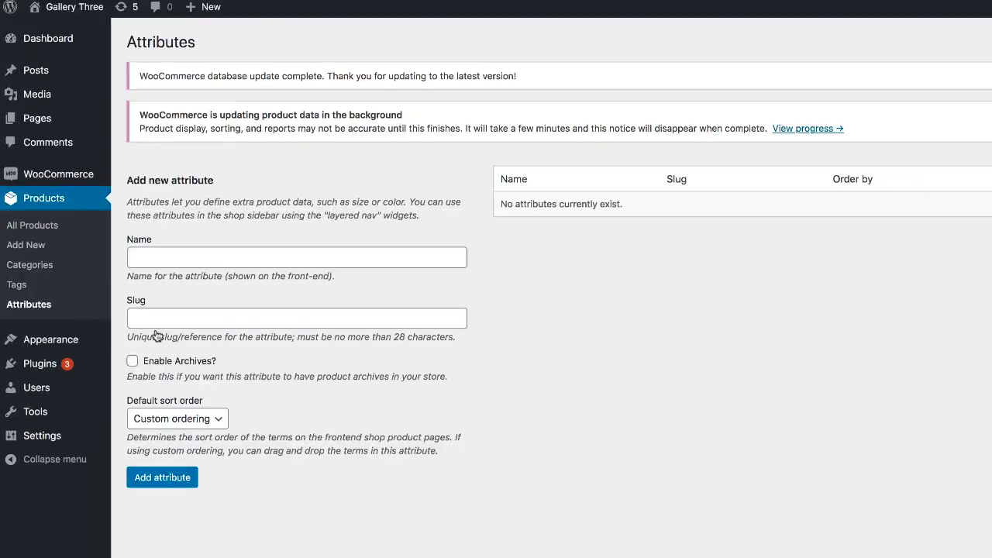
pyautogui.click(230, 266)
pyautogui.write('Color')
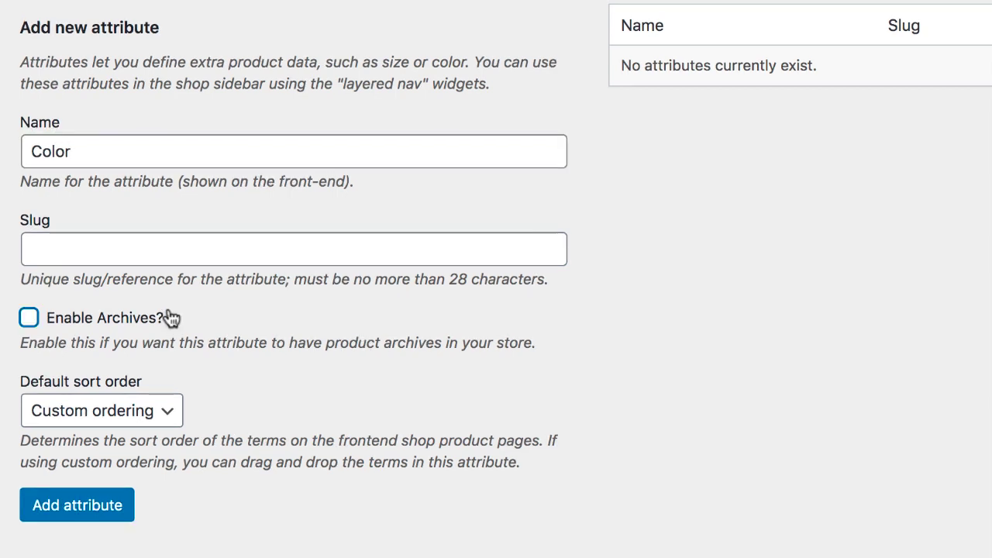
pyautogui.moveTo(160, 319); pyautogui.dragTo(32, 327)
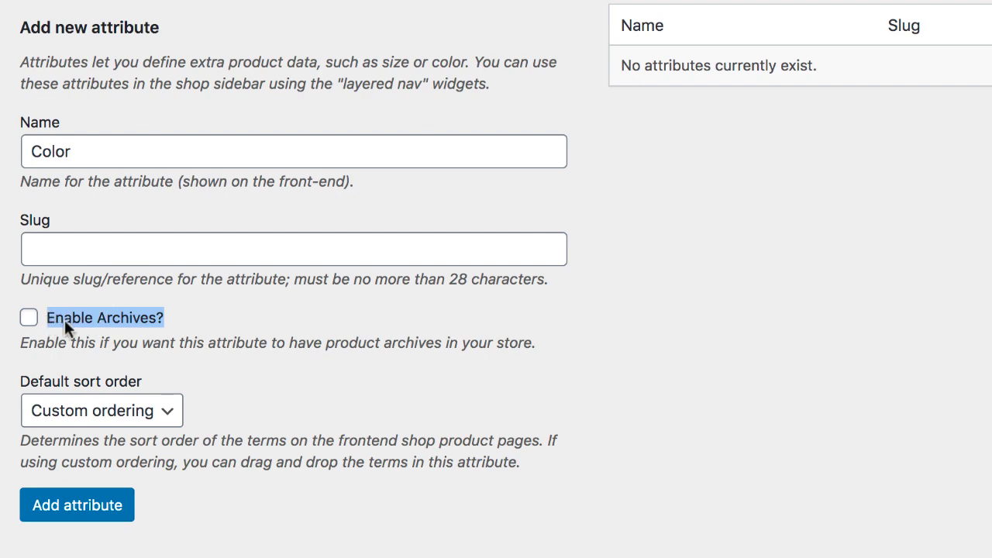
pyautogui.moveTo(142, 382); pyautogui.dragTo(31, 386)
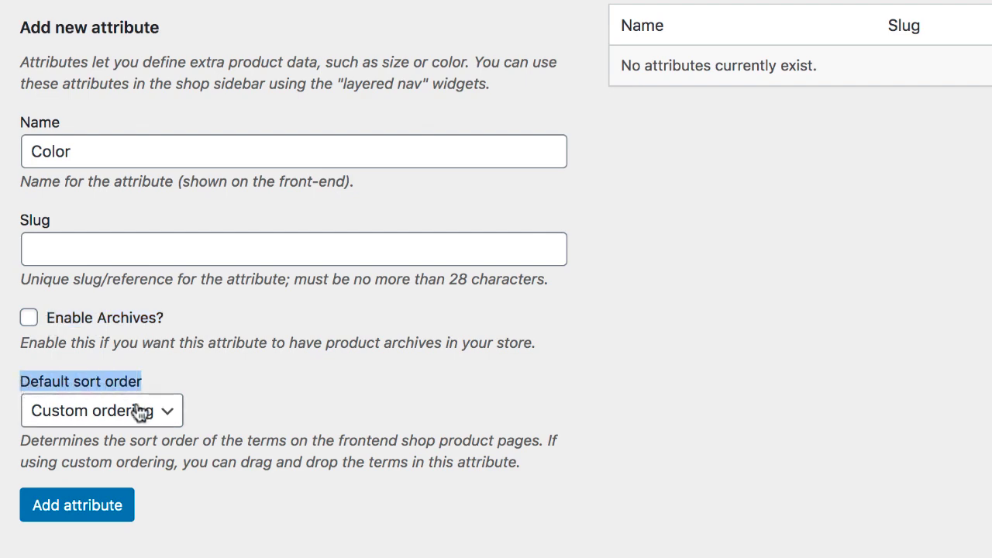
pyautogui.click(95, 512)
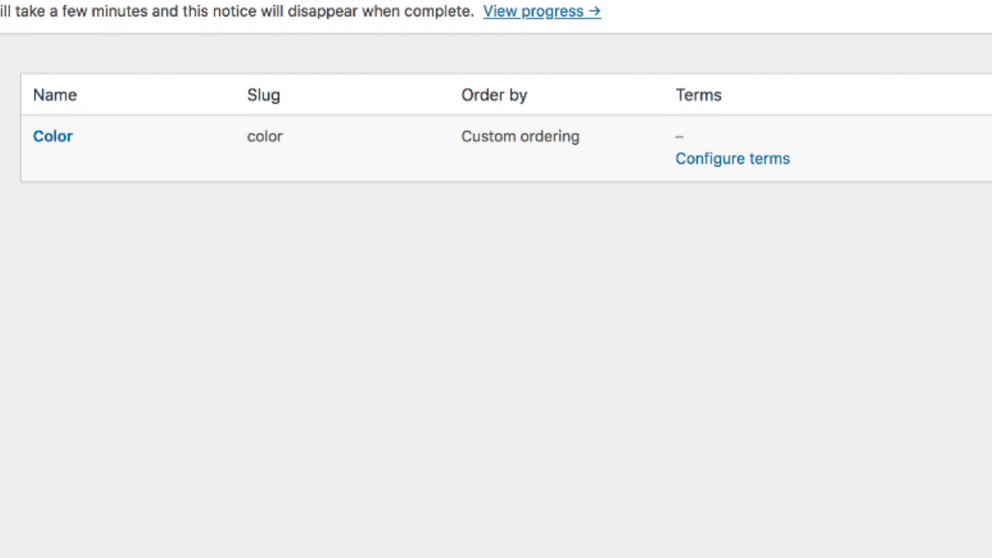
# Configure the Color attribute's terms by adding red, green and blue.
pyautogui.click(745, 157)
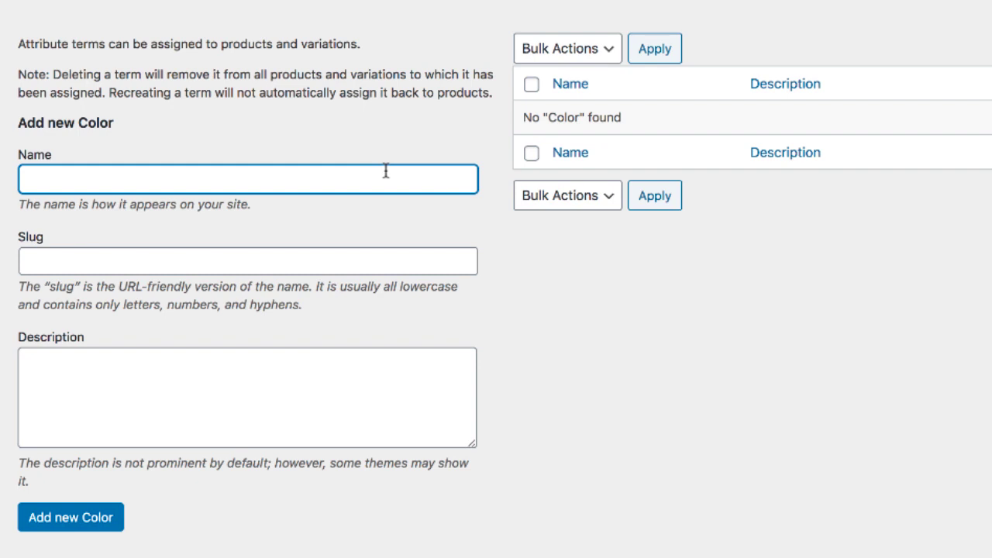
pyautogui.write('red')
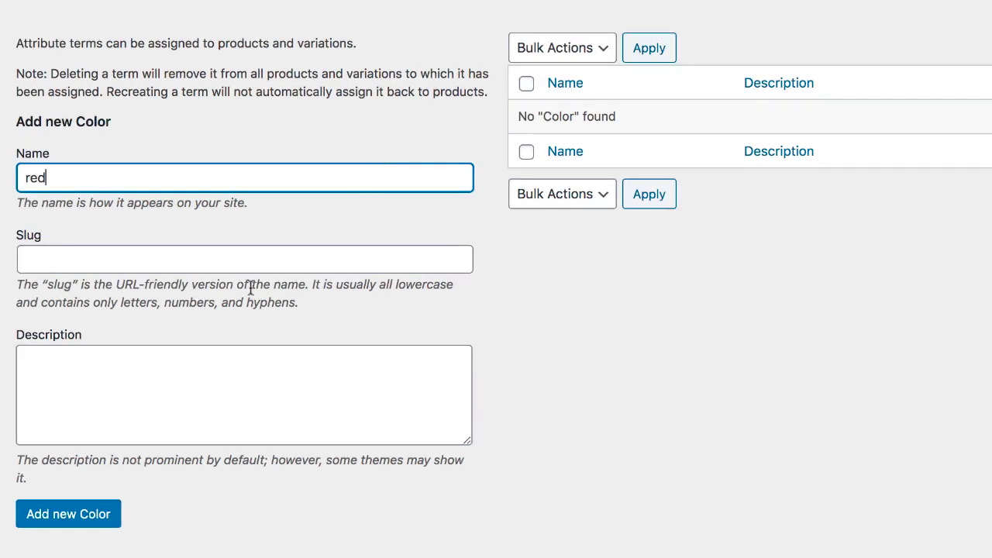
pyautogui.click(101, 515)
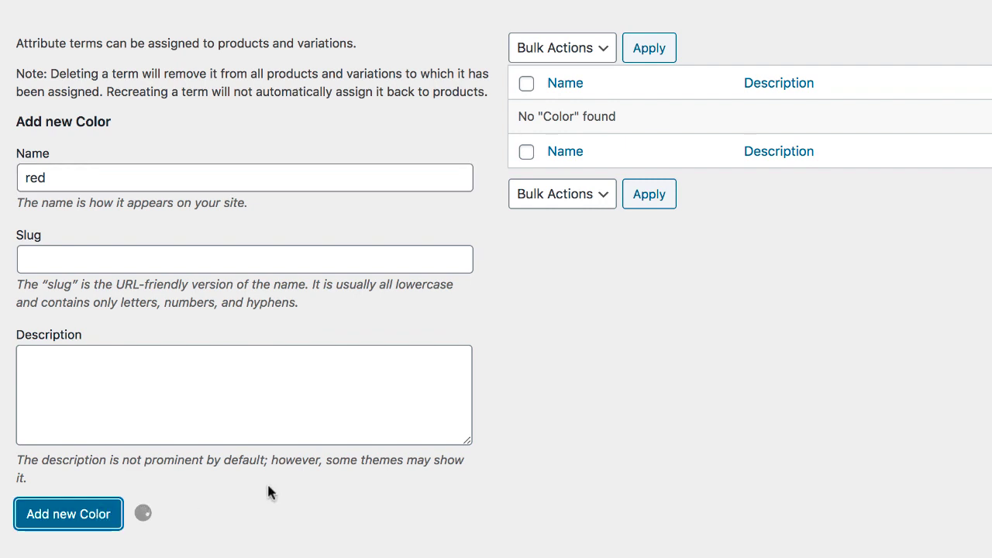
pyautogui.click(180, 182)
pyautogui.write('green')
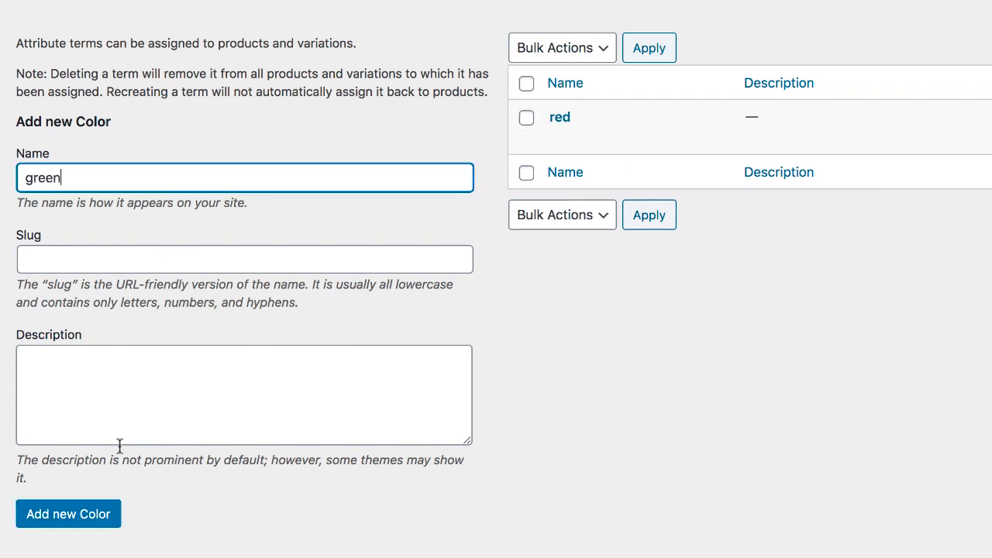
pyautogui.click(98, 514)
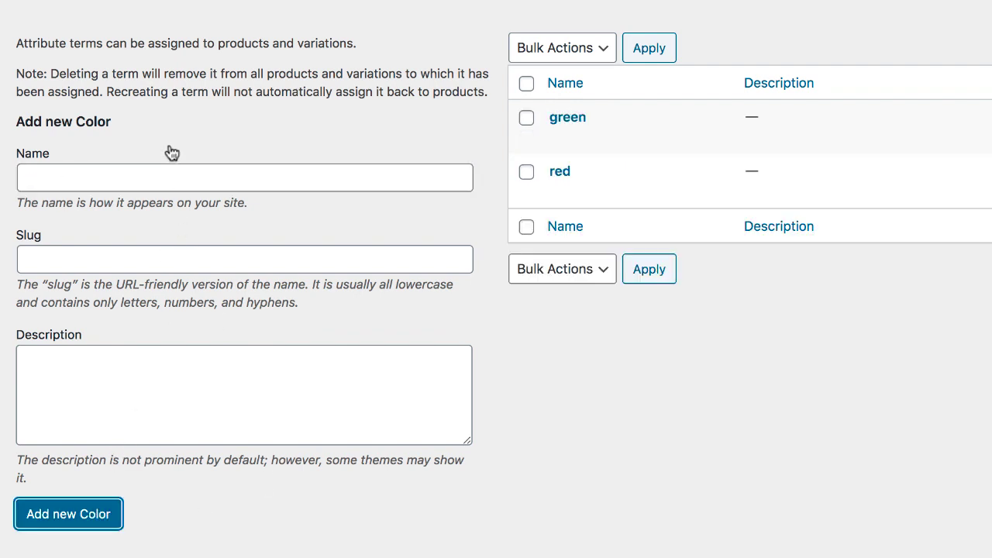
pyautogui.click(164, 177)
pyautogui.write('blue')
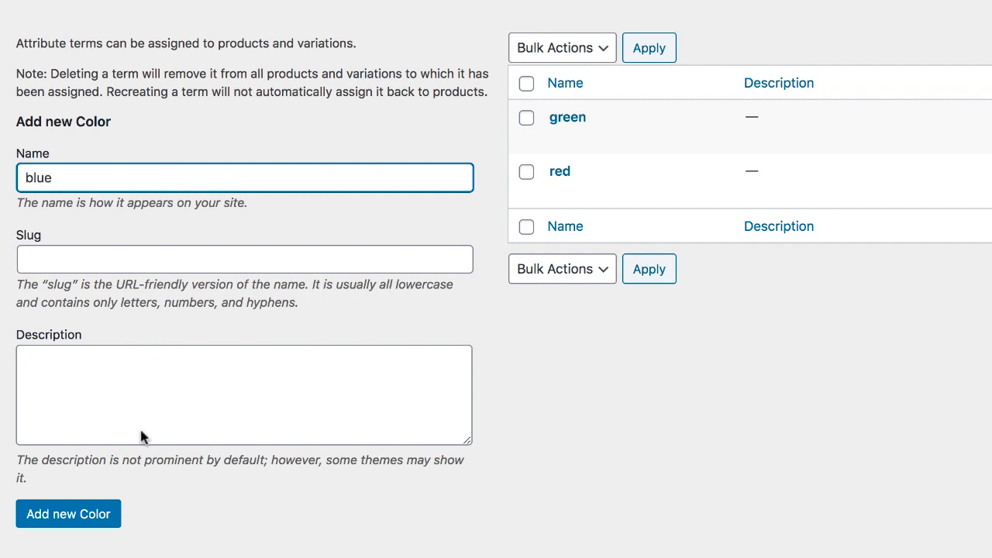
pyautogui.click(109, 515)
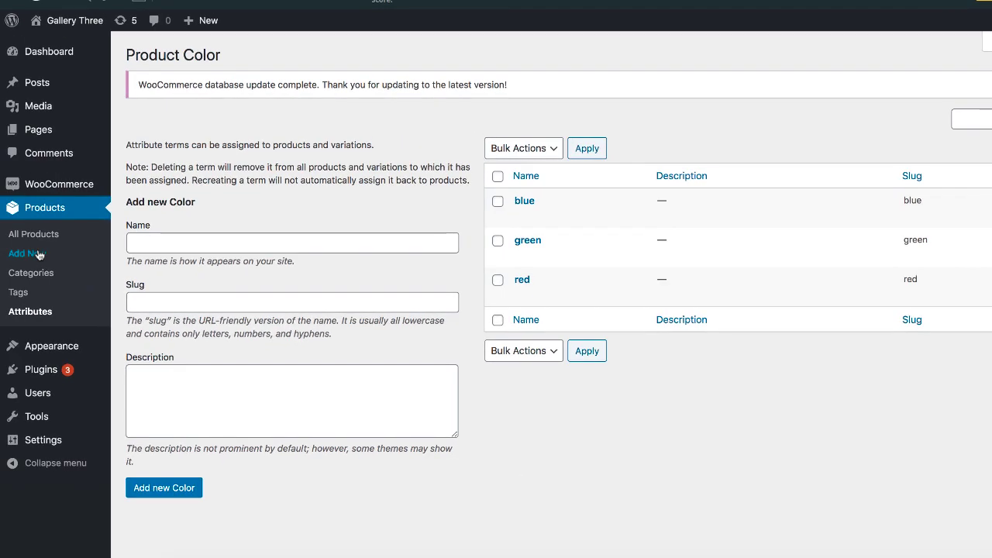
# Start a new product named "Variable Product" with the description "Variable Product Description".
pyautogui.click(39, 253)
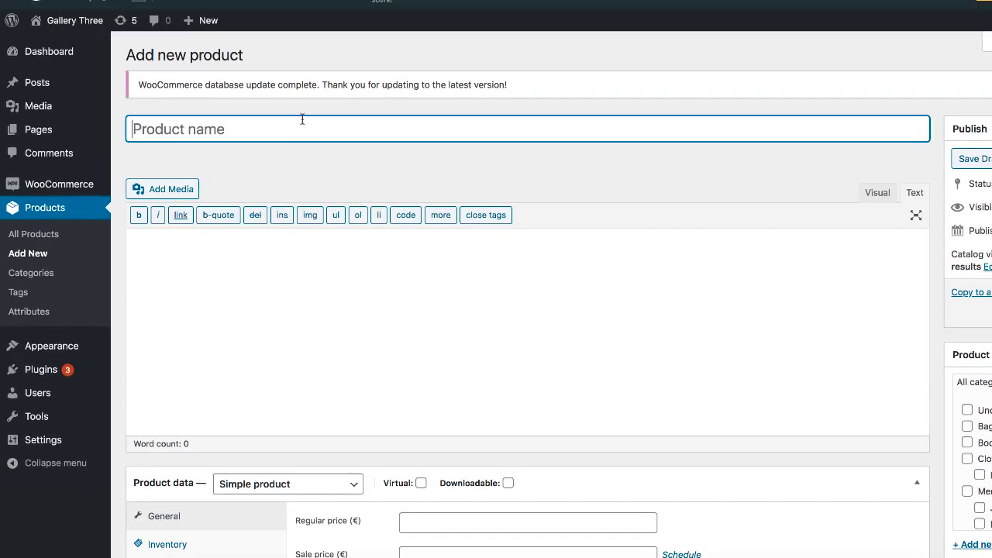
pyautogui.write('Variable Product')
pyautogui.click(257, 262)
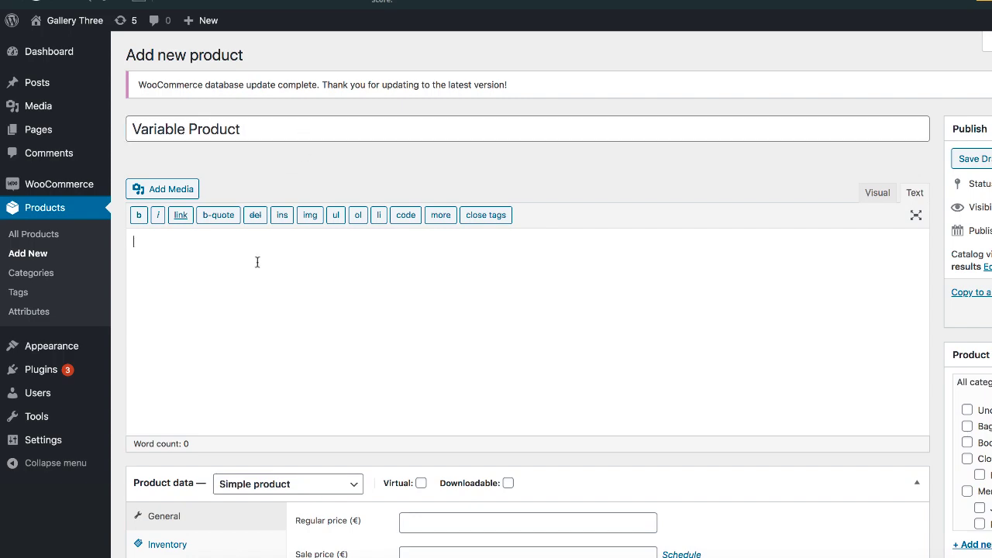
pyautogui.write('Variable Product')
pyautogui.write('Description')
# Change the product type in the product data to Variable product.
pyautogui.scroll(-3, 312, 369)
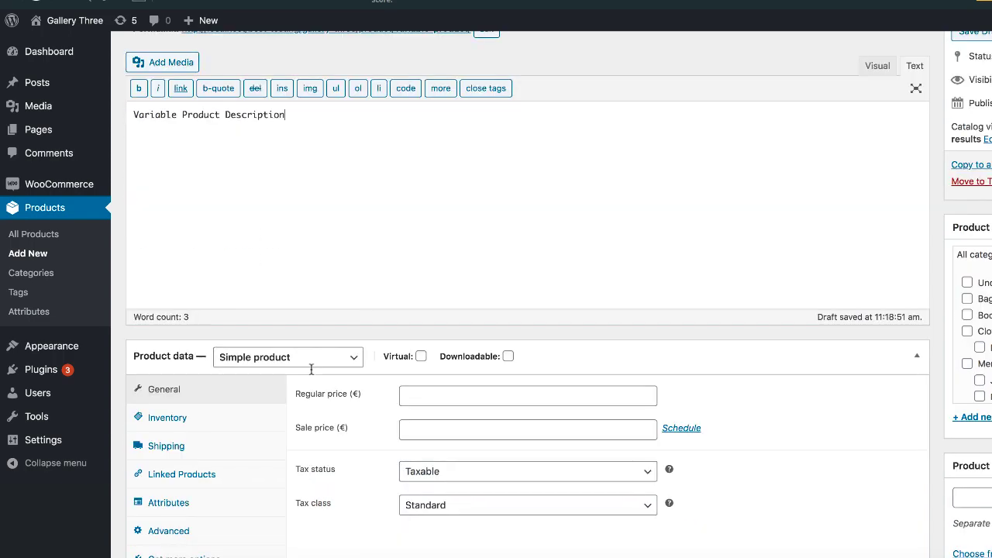
pyautogui.scroll(-4, 311, 369)
pyautogui.click(277, 254)
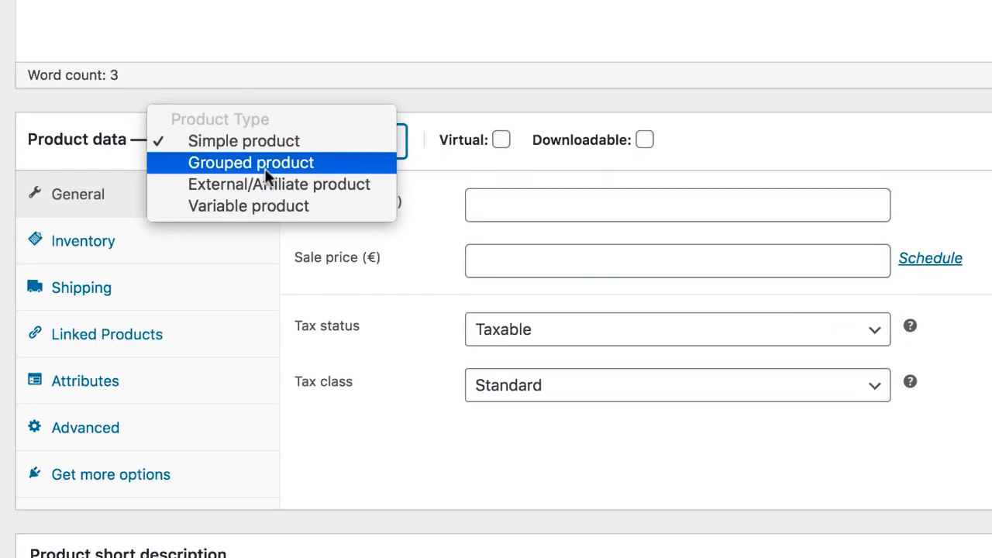
pyautogui.click(324, 200)
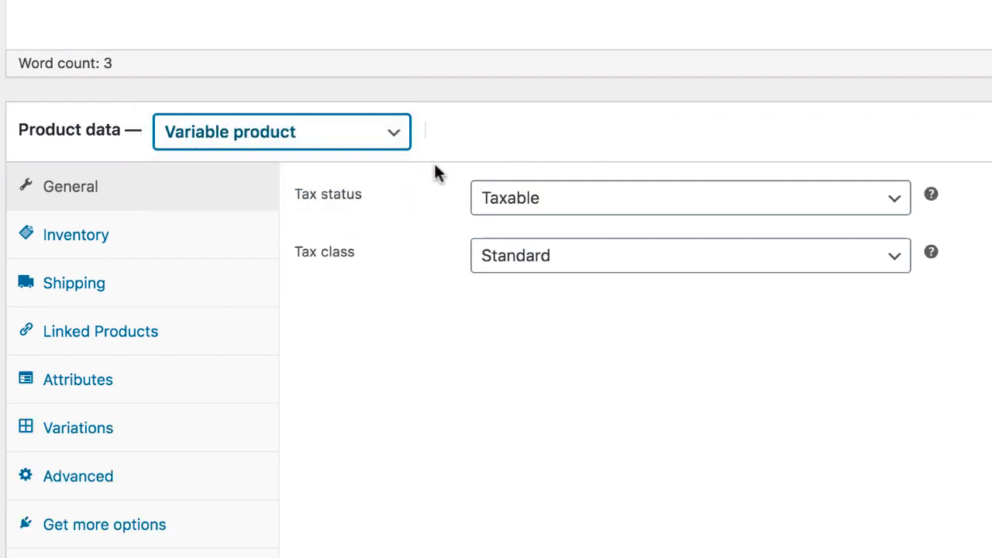
# Add the Color attribute to the product and include all of its terms as values.
pyautogui.click(88, 379)
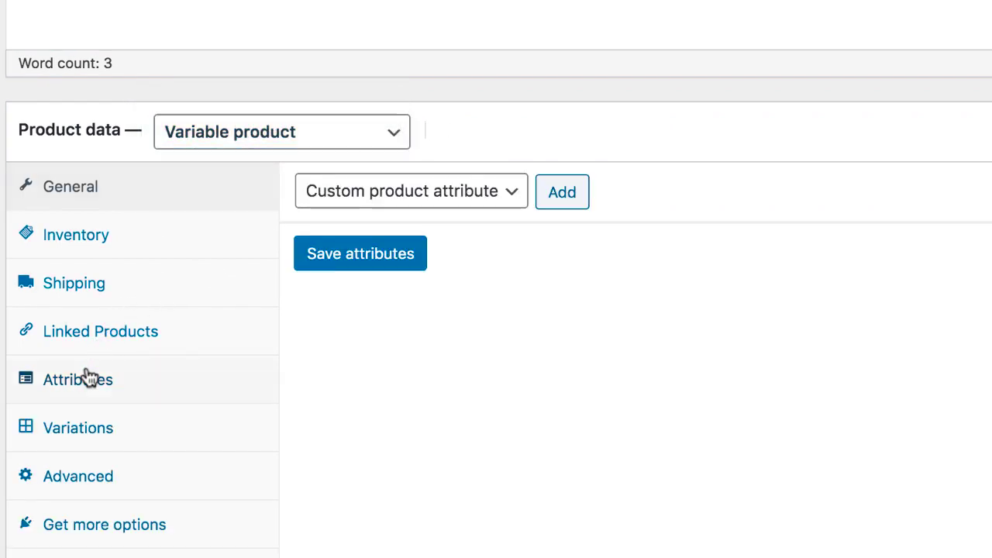
pyautogui.click(509, 195)
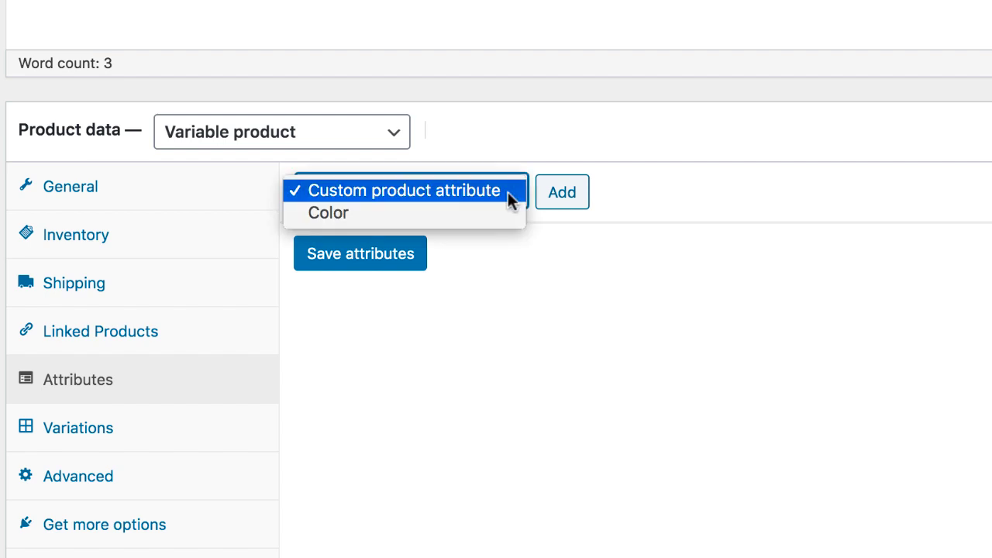
pyautogui.click(507, 213)
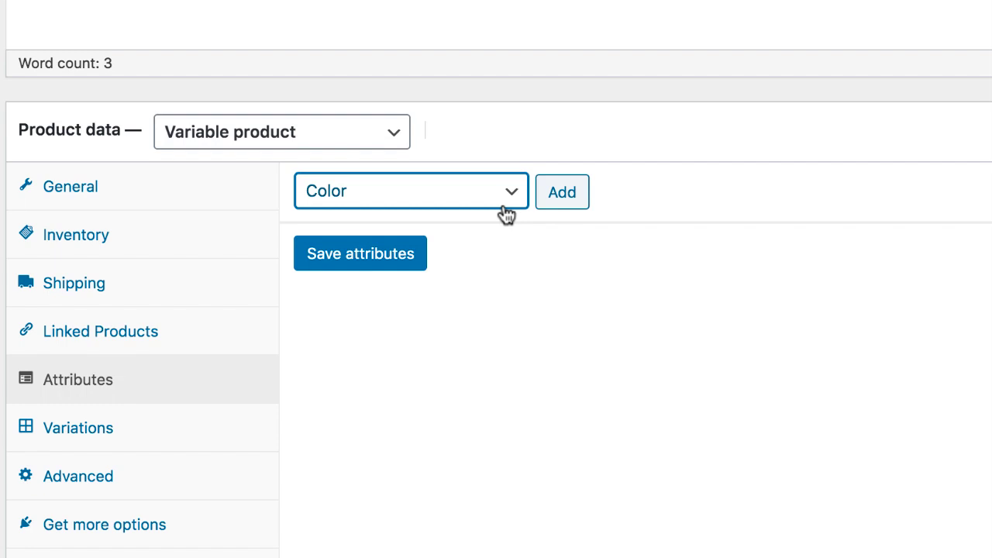
pyautogui.click(563, 193)
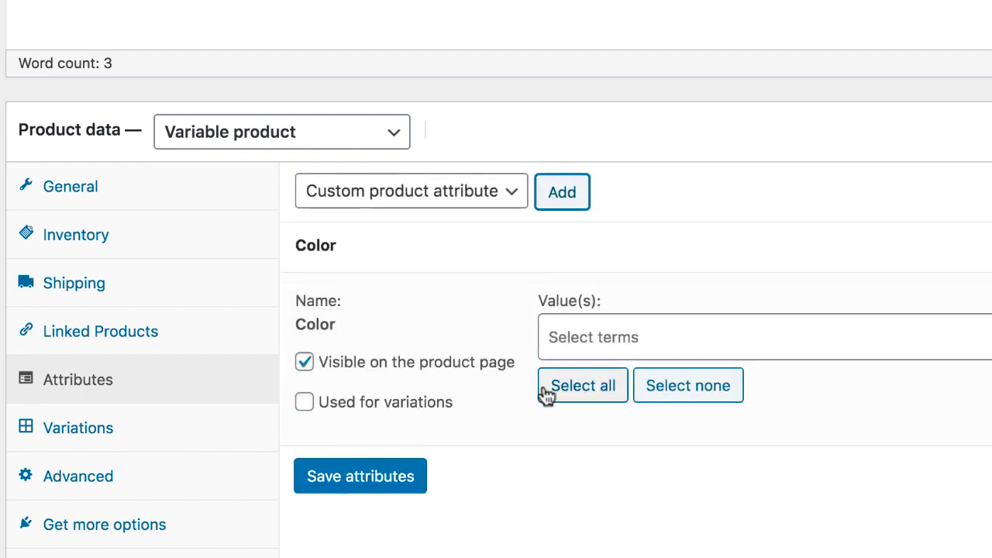
pyautogui.click(587, 393)
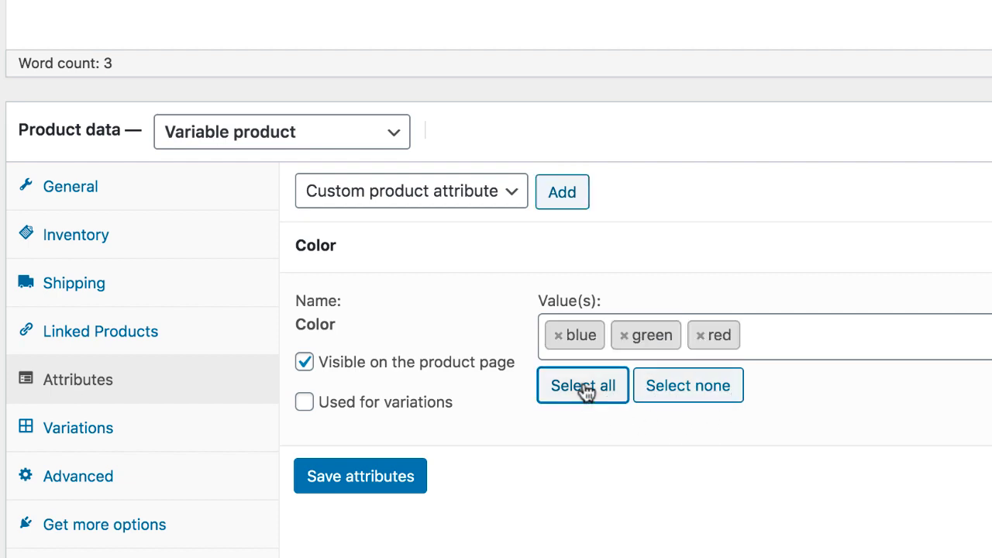
# Enable the product's Color attribute for use in variations and save the attributes.
pyautogui.moveTo(460, 411); pyautogui.dragTo(320, 409)
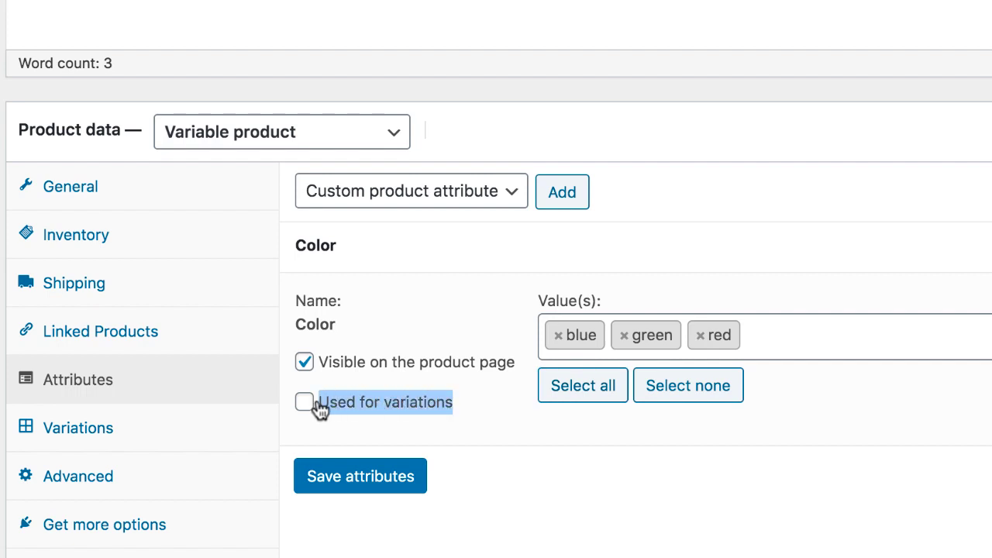
pyautogui.click(304, 404)
pyautogui.click(355, 479)
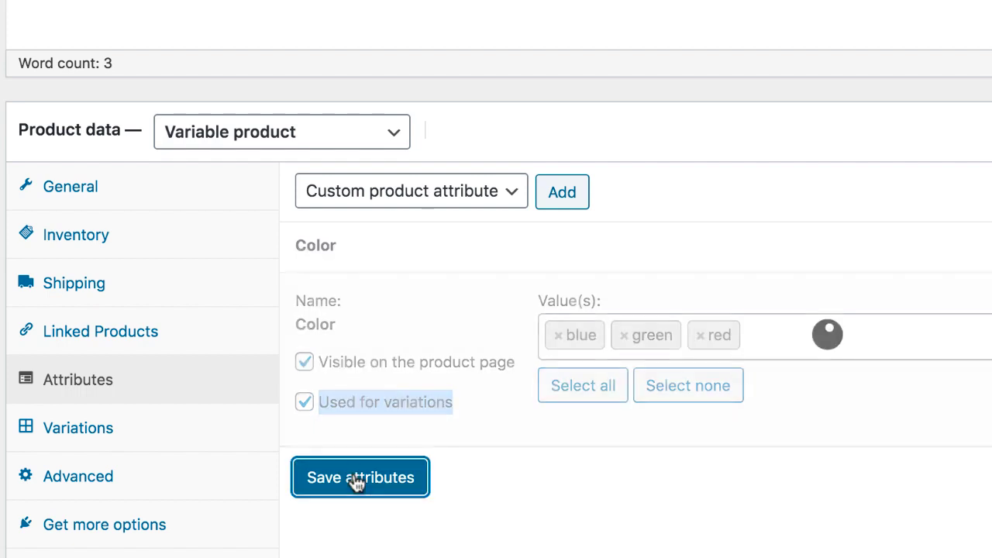
# Generate the product's variations from all attributes.
pyautogui.click(126, 431)
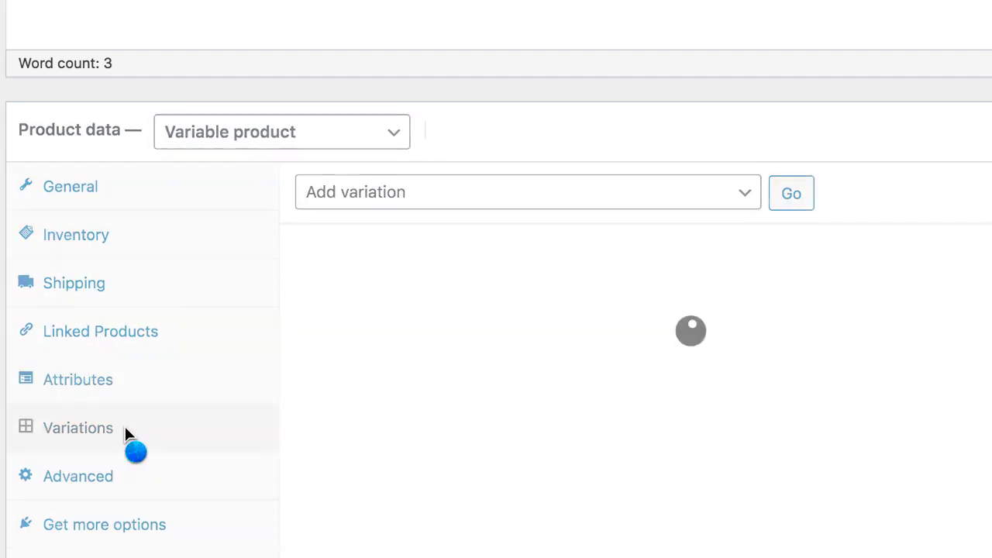
pyautogui.click(622, 192)
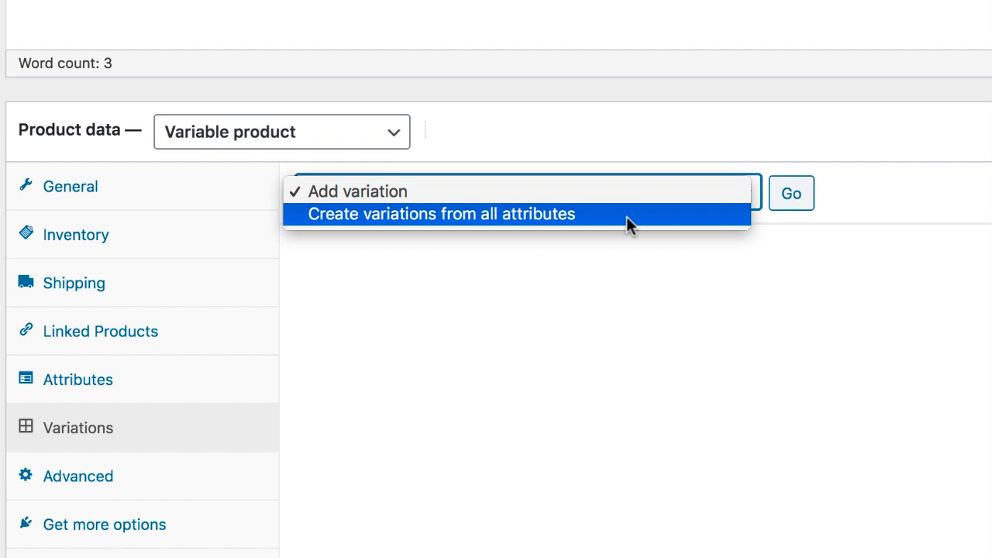
pyautogui.click(733, 211)
pyautogui.click(791, 195)
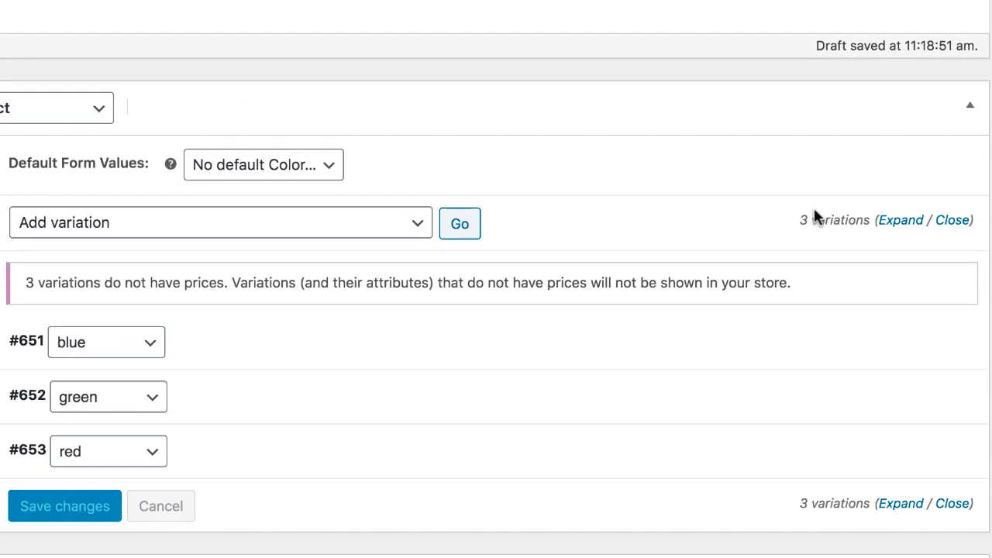
# Expand all the variations and set the blue variation's regular price to 11 euros.
pyautogui.scroll(-5, 814, 210)
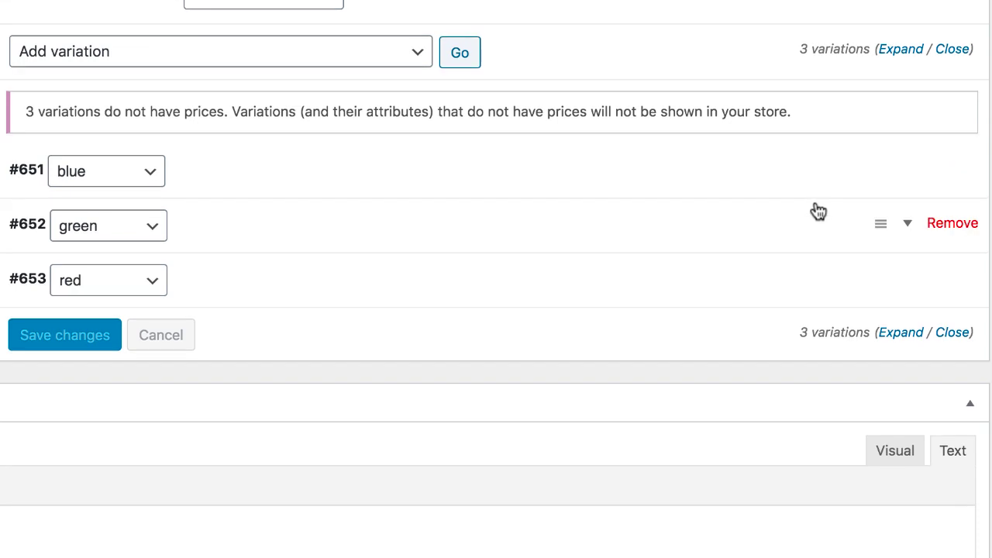
pyautogui.scroll(1, 819, 212)
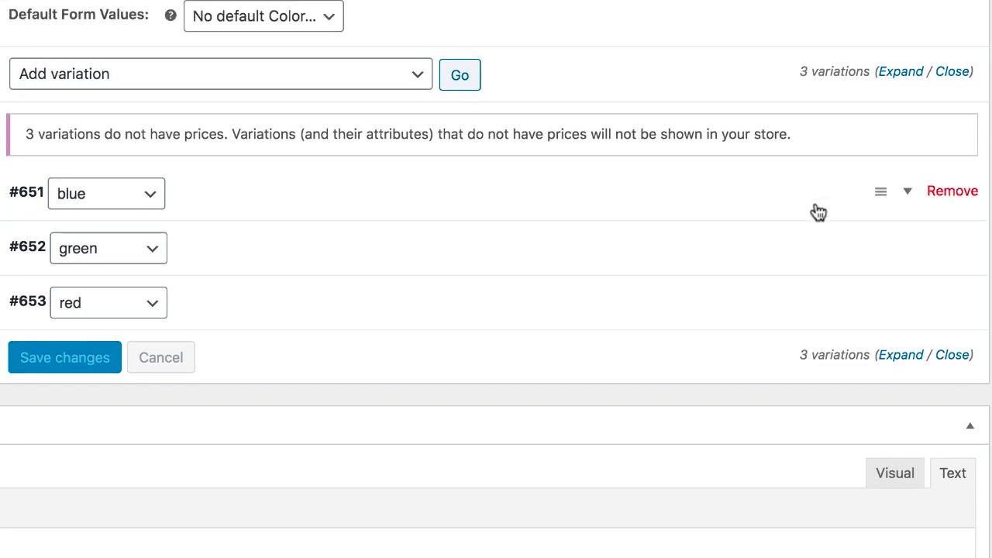
pyautogui.scroll(-1, 815, 213)
pyautogui.click(911, 53)
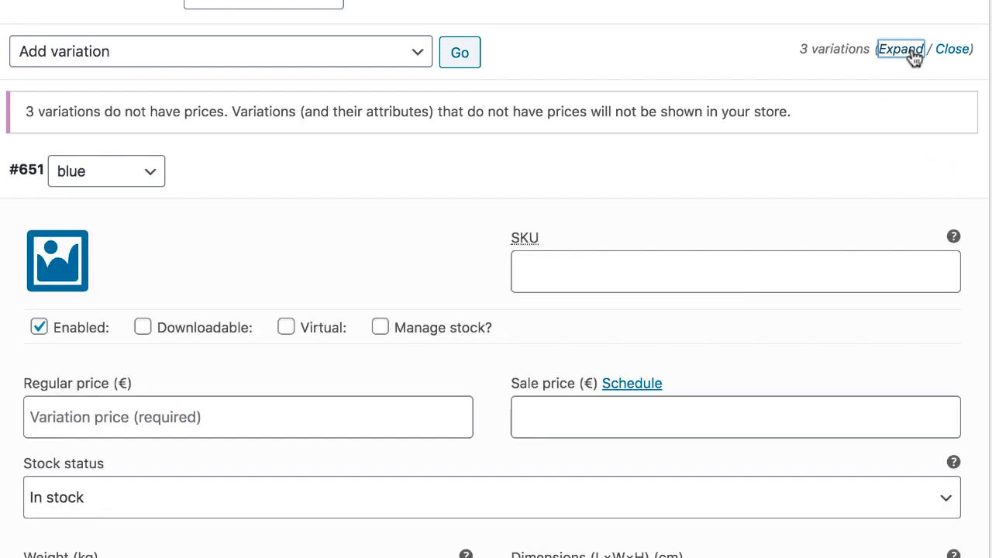
pyautogui.scroll(-5, 896, 79)
pyautogui.scroll(-5, 560, 173)
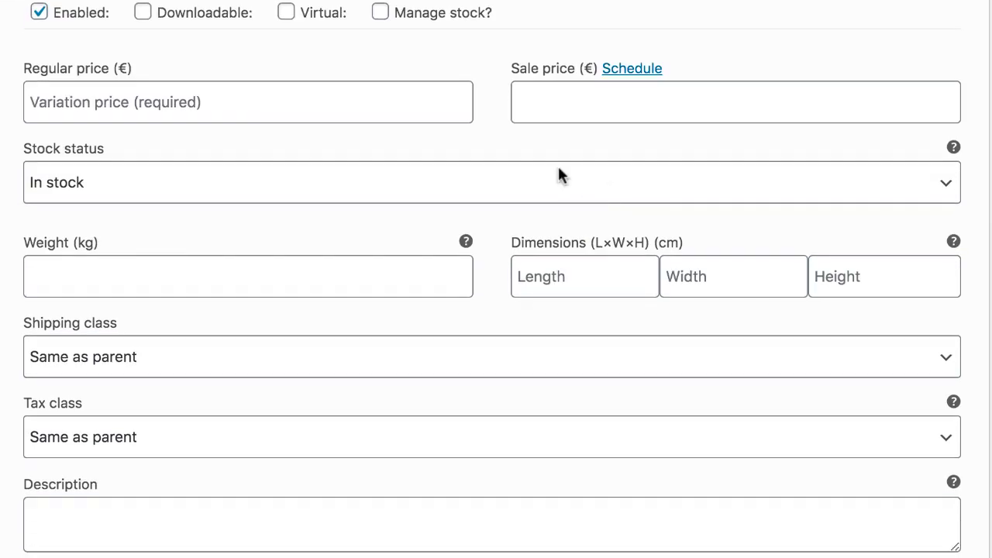
pyautogui.click(267, 98)
pyautogui.write('11')
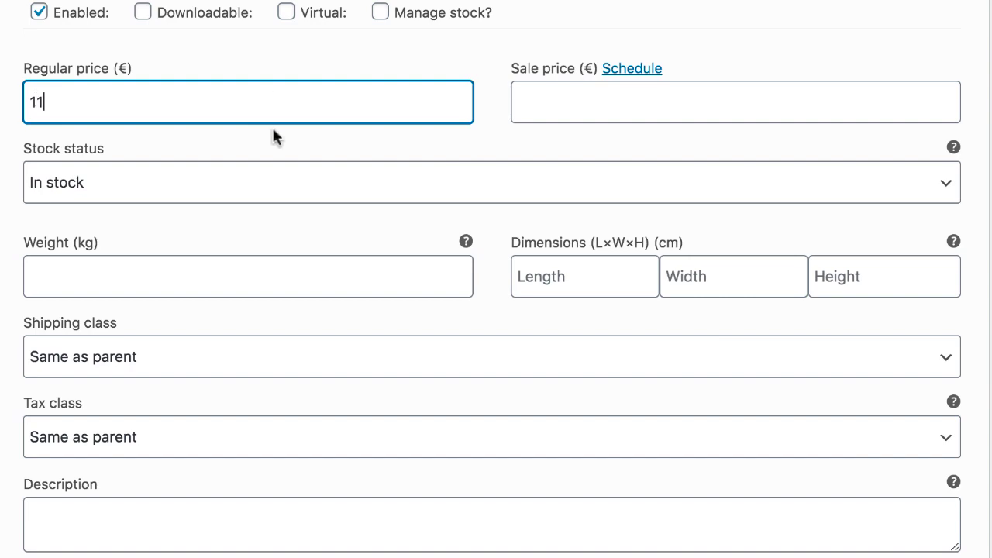
# Set the green variation's regular price to 22 euros.
pyautogui.scroll(-5, 272, 128)
pyautogui.scroll(-1, 272, 138)
pyautogui.click(186, 432)
pyautogui.write('22')
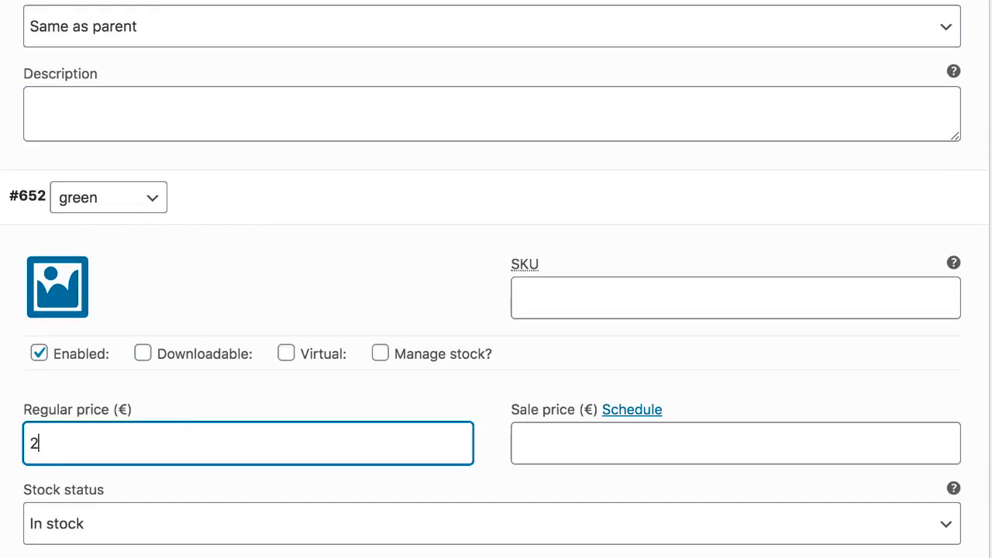
# Set the red variation's regular price to 33 euros.
pyautogui.scroll(-1, 185, 432)
pyautogui.scroll(-9, 181, 427)
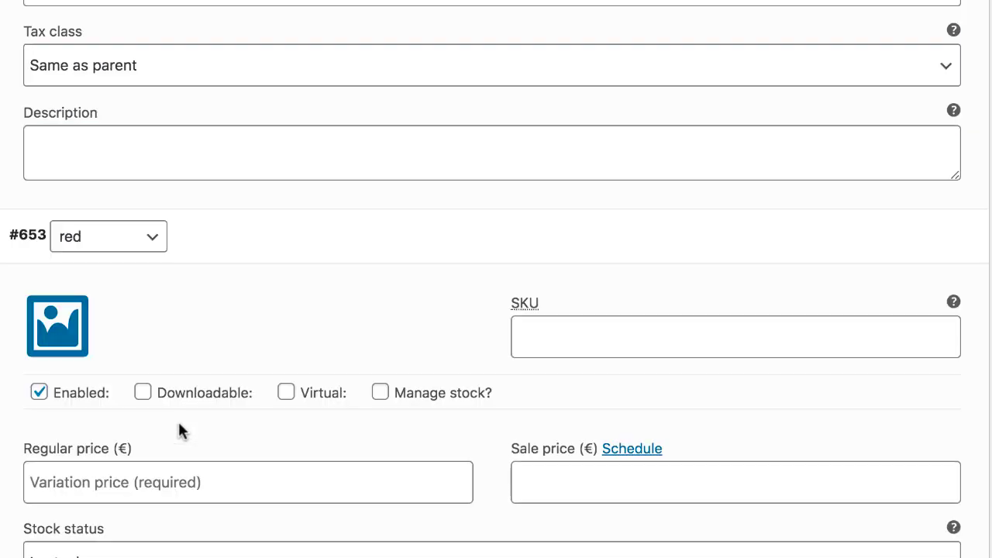
pyautogui.click(161, 473)
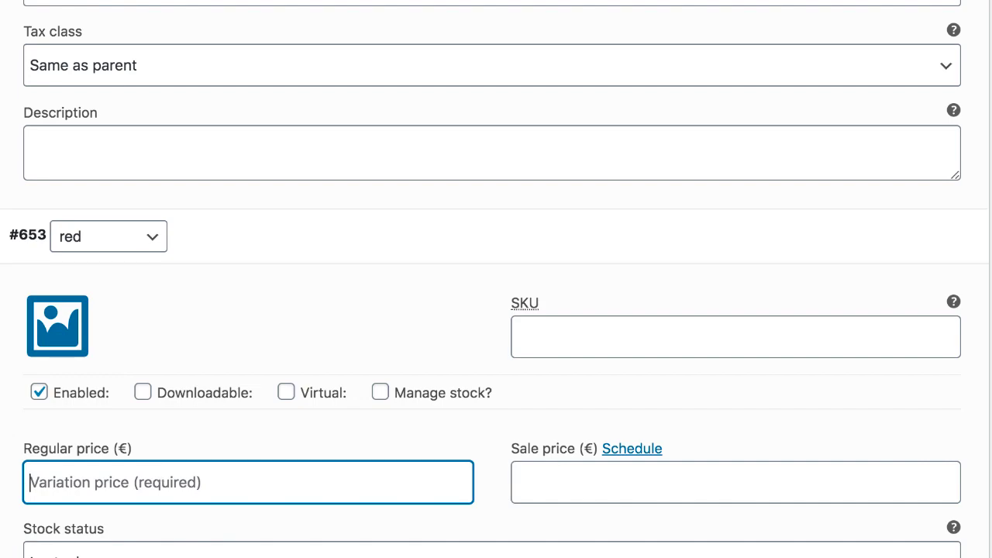
pyautogui.write('33')
pyautogui.scroll(-5, 160, 472)
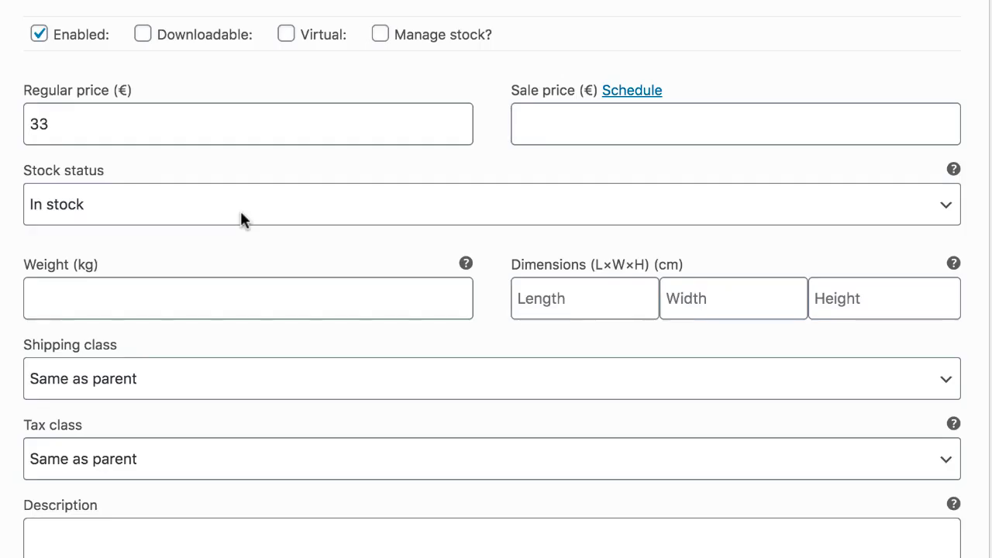
# Assign the plain blue, green and red T-shirt images from the media library to the matching color variations.
pyautogui.scroll(20, 239, 221)
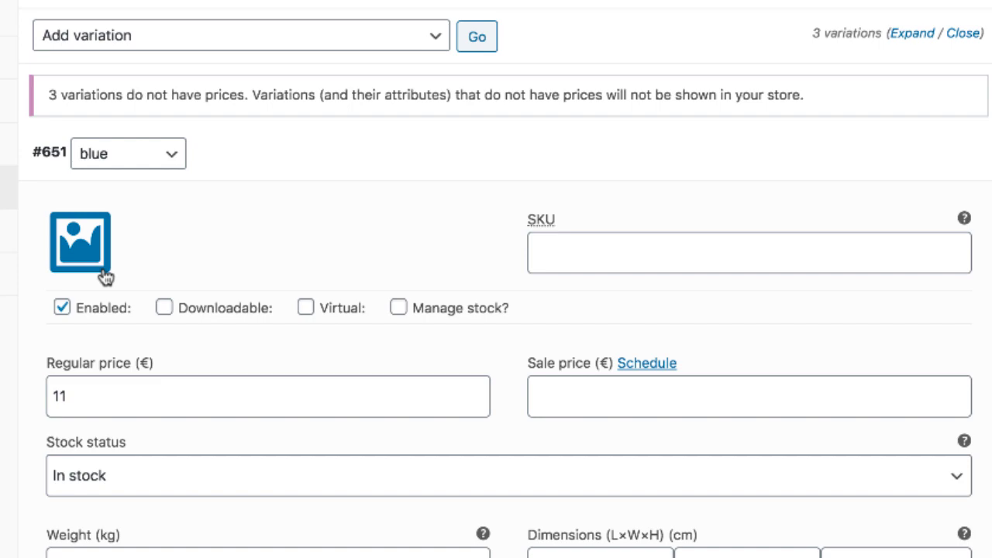
pyautogui.click(103, 274)
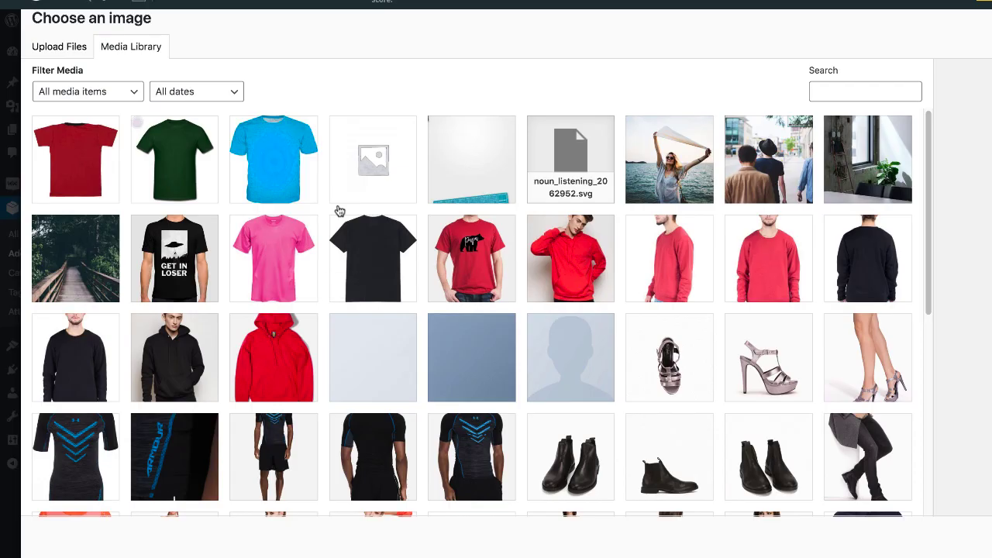
pyautogui.click(280, 147)
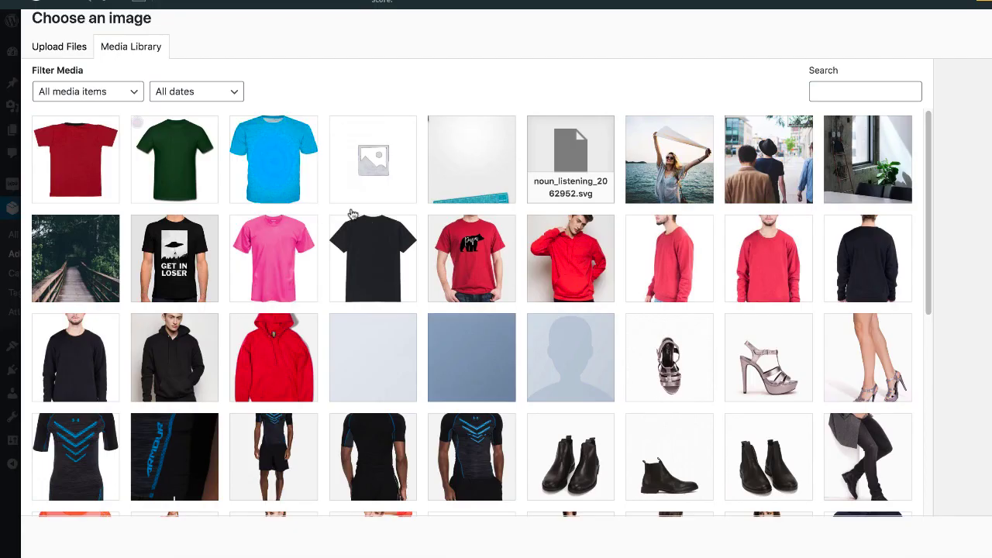
pyautogui.click(175, 159)
pyautogui.click(109, 169)
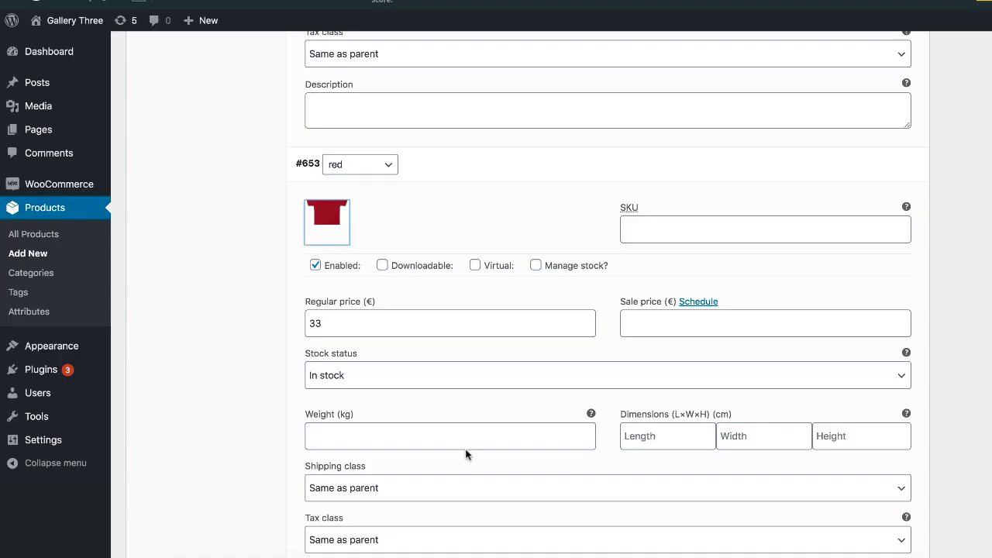
# Set the RD_Man.jpg photo of the man in the red hoodie as the main product image.
pyautogui.scroll(-5, 466, 448)
pyautogui.scroll(5, 466, 448)
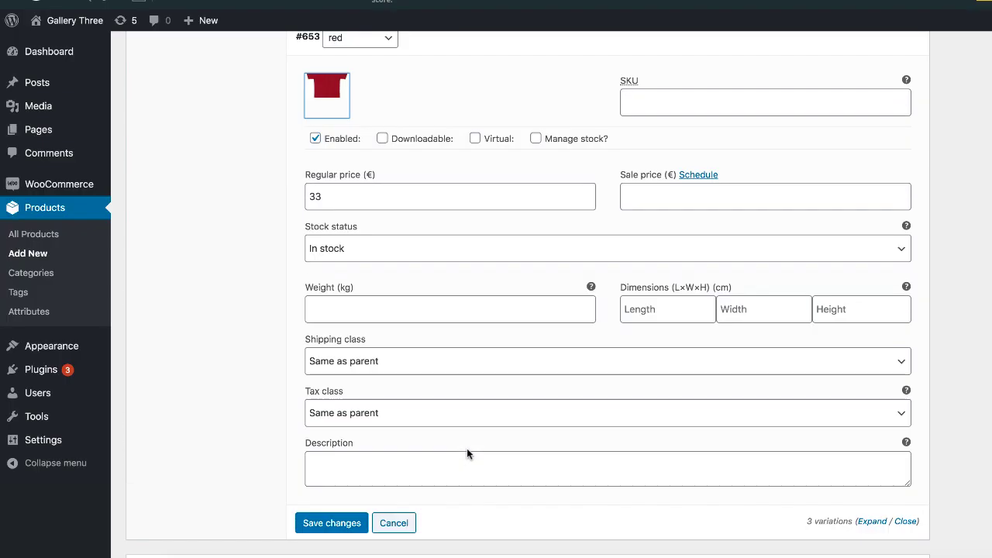
pyautogui.scroll(10, 467, 448)
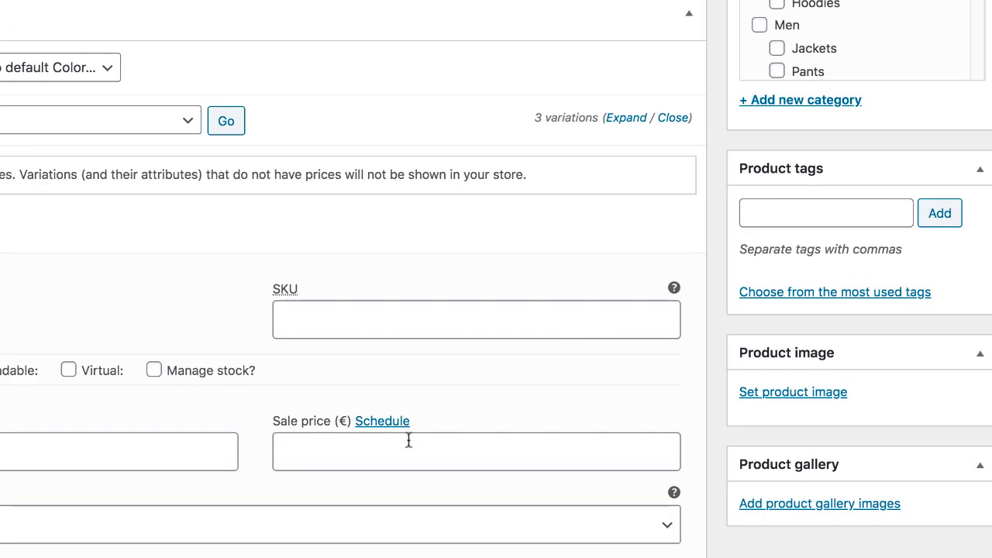
pyautogui.scroll(-1, 648, 453)
pyautogui.click(773, 364)
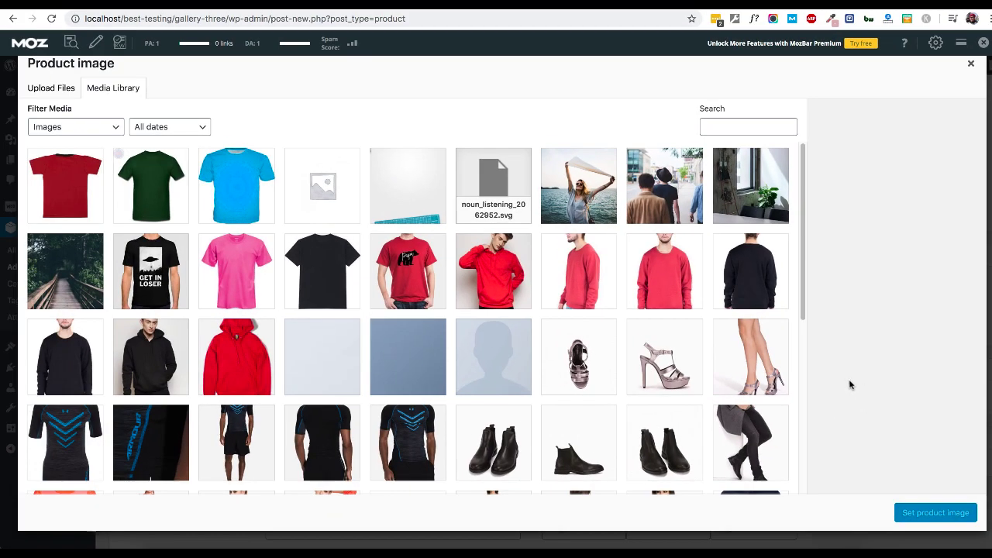
pyautogui.click(492, 263)
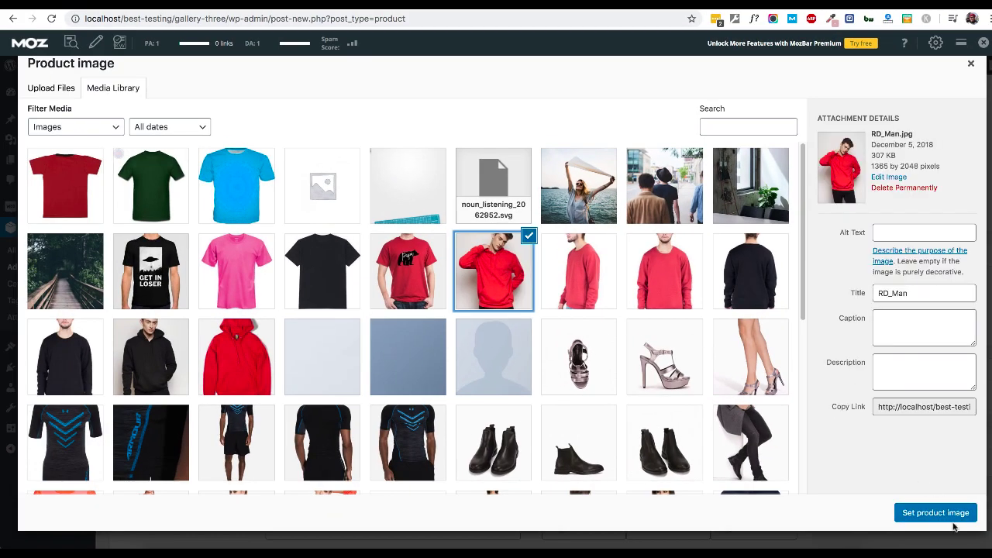
pyautogui.click(940, 515)
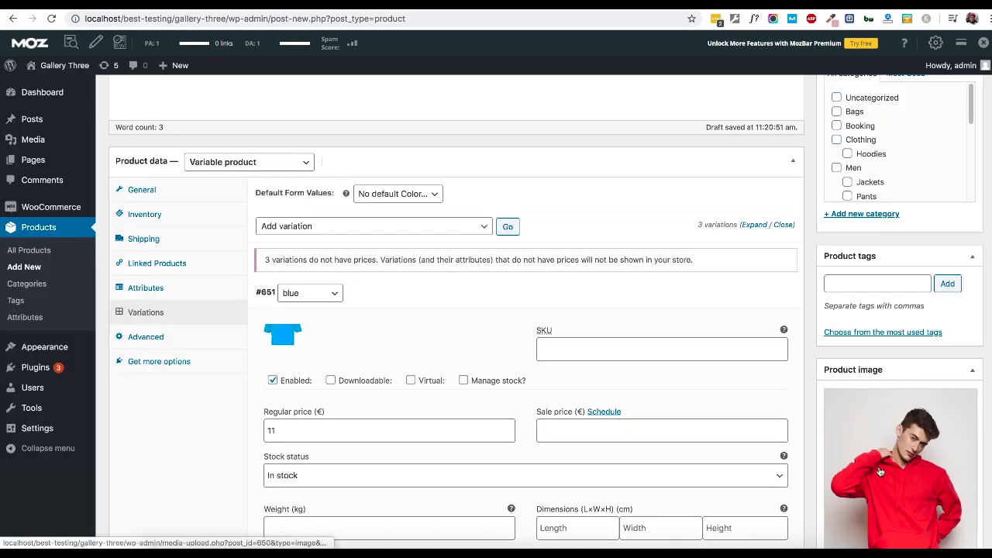
# Publish the variable product and open its storefront page from the permalink.
pyautogui.scroll(4, 881, 473)
pyautogui.click(954, 316)
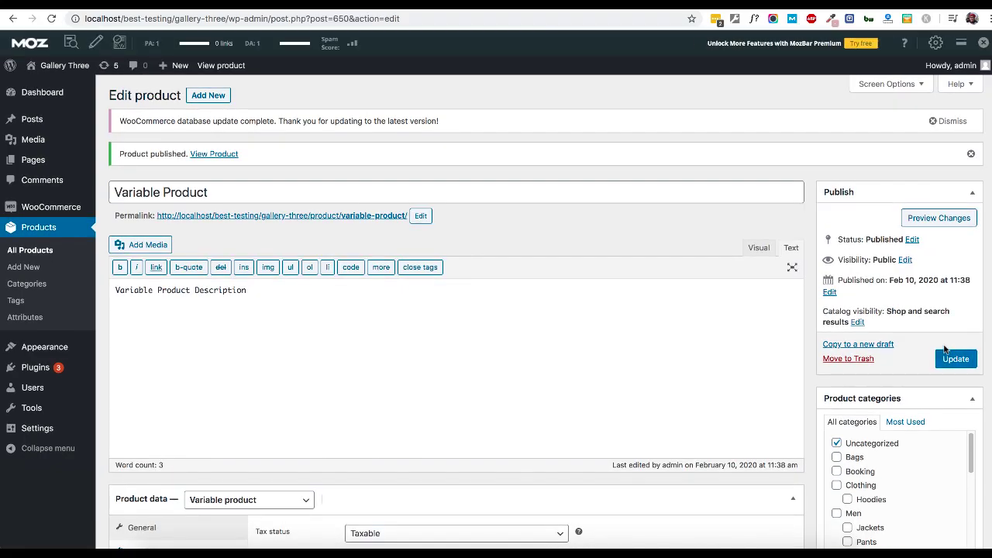
pyautogui.rightClick(354, 218)
pyautogui.click(388, 226)
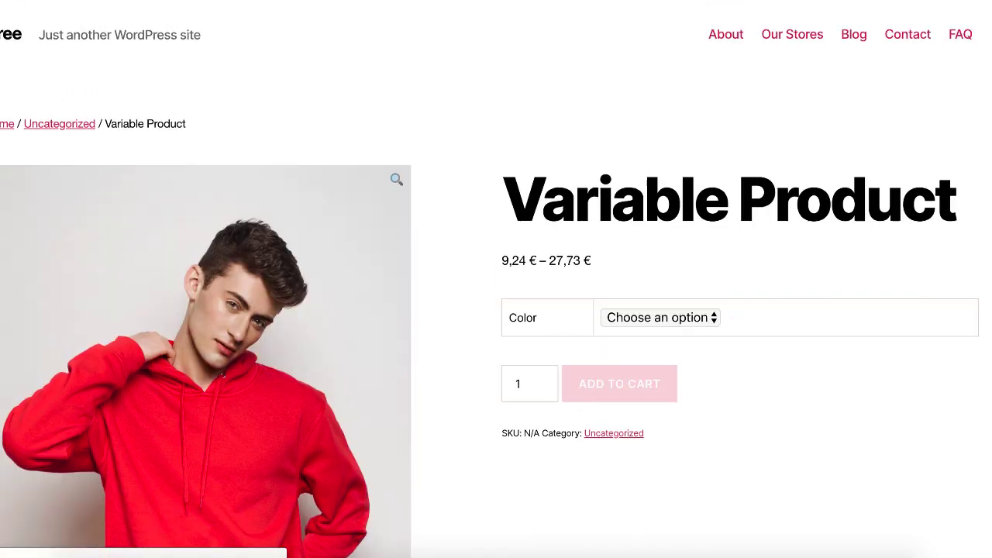
# Choose blue, green and red in turn as the product's Color to check each variation's image and price.
pyautogui.scroll(-2, 686, 148)
pyautogui.click(652, 194)
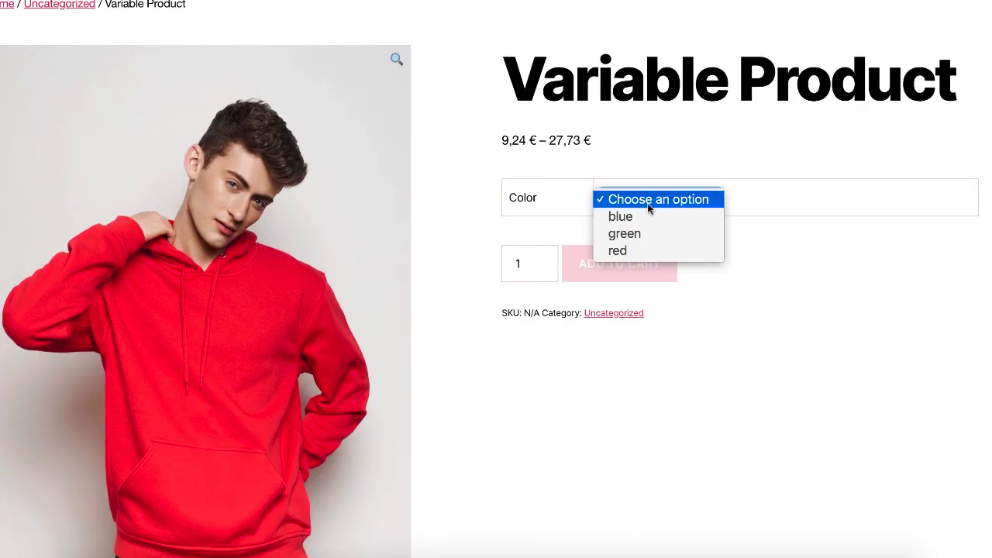
pyautogui.click(648, 215)
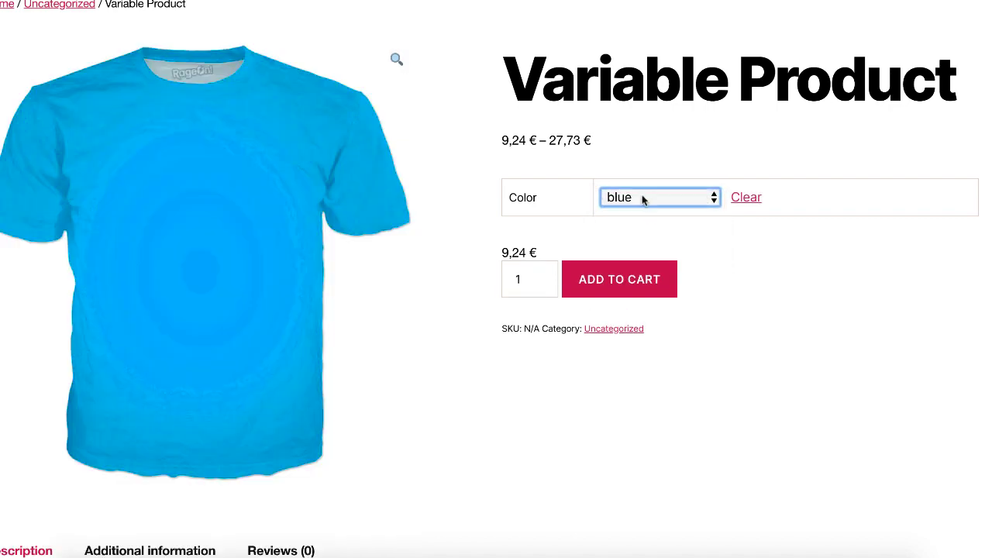
pyautogui.click(644, 200)
pyautogui.click(640, 217)
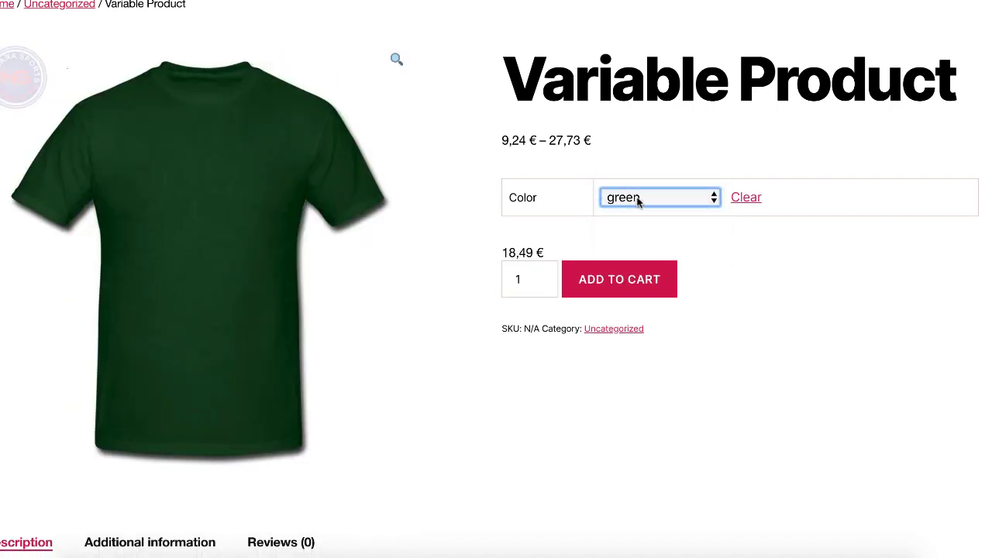
pyautogui.click(638, 197)
pyautogui.click(641, 215)
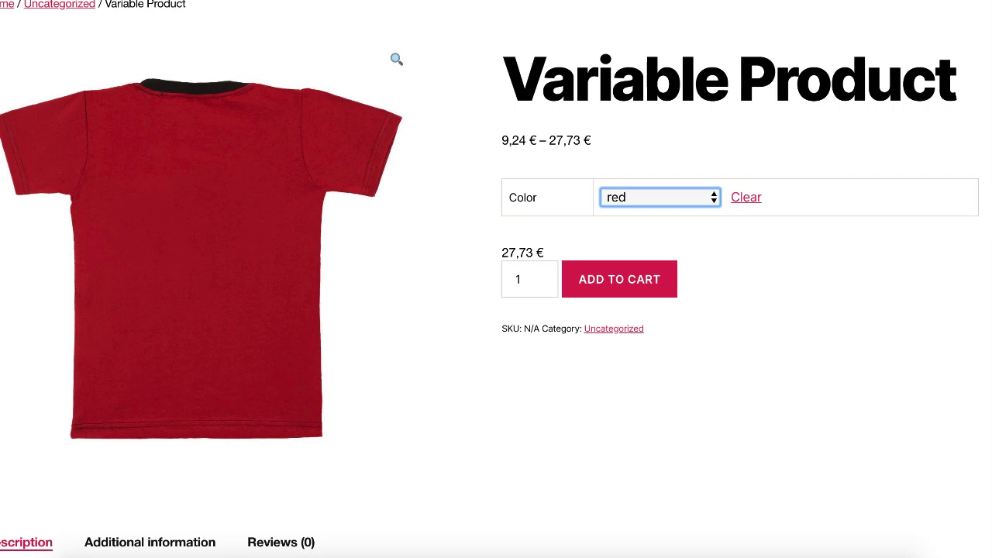
pyautogui.scroll(1, 496, 279)
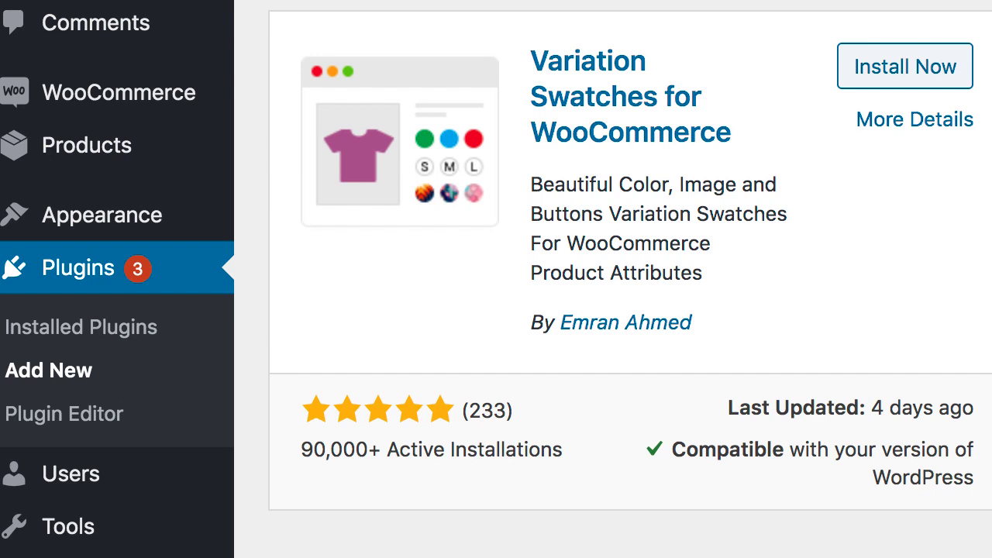
# Install and activate the Variation Swatches for WooCommerce plugin.
pyautogui.click(953, 72)
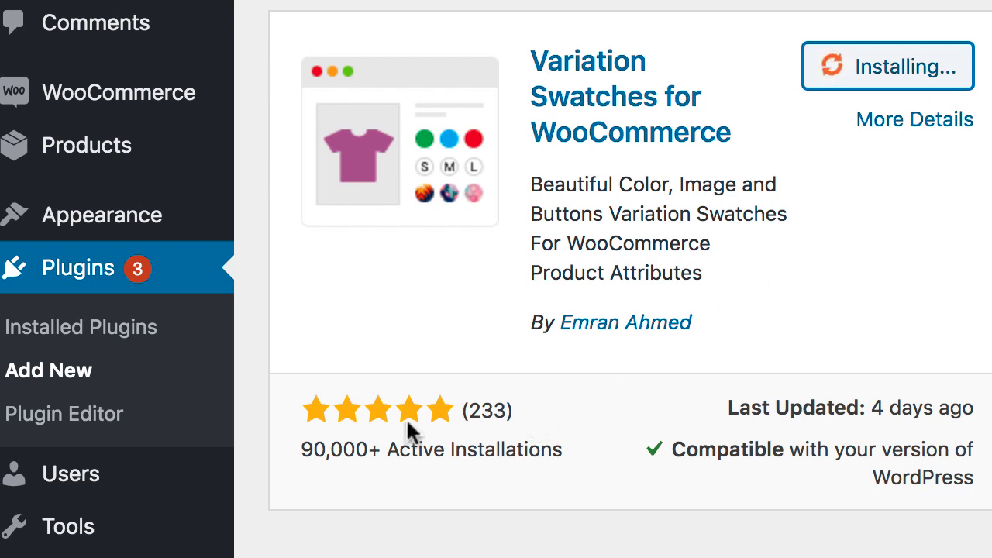
pyautogui.doubleClick(478, 455)
pyautogui.click(496, 430)
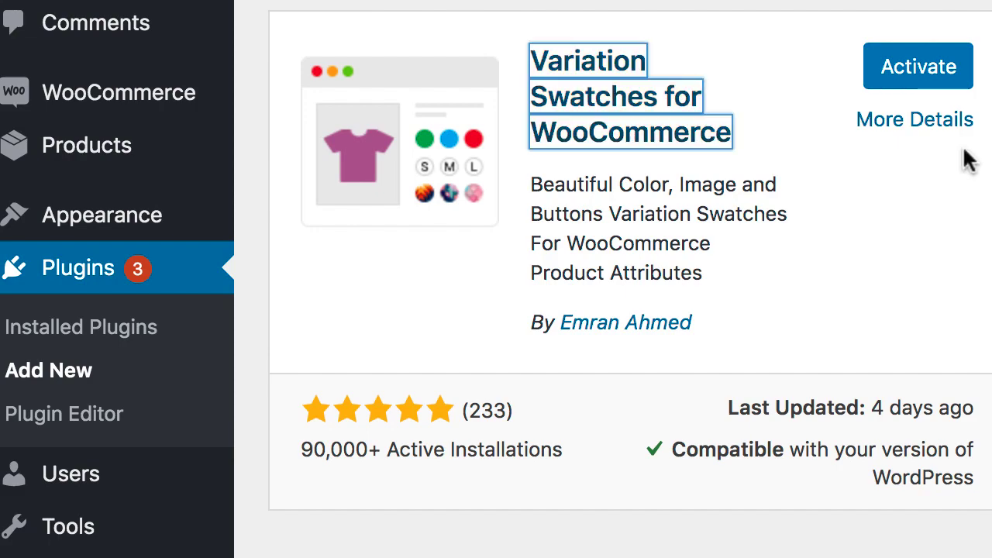
pyautogui.click(950, 70)
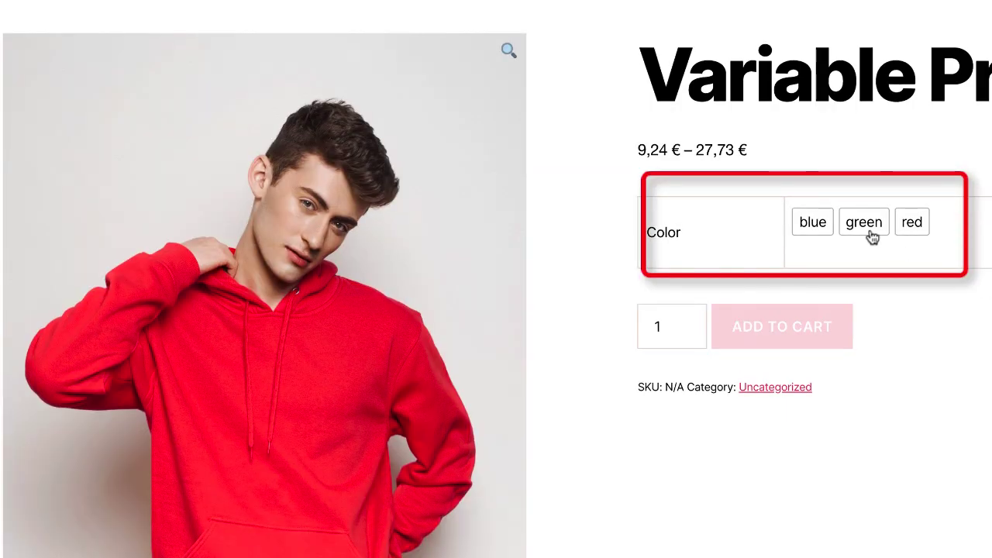
# Select the green, blue and red swatches in turn on the product page to check how the variations switch.
pyautogui.click(864, 225)
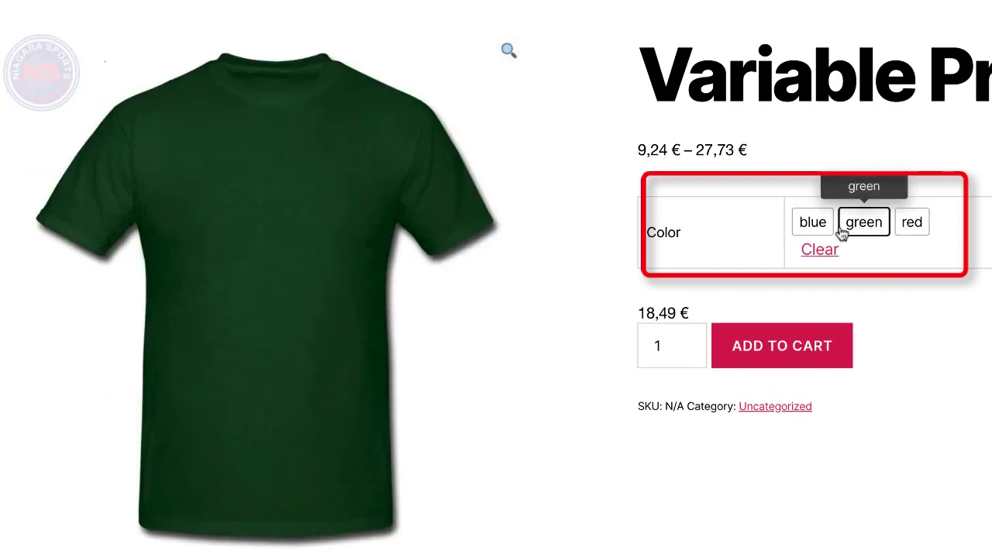
pyautogui.click(813, 223)
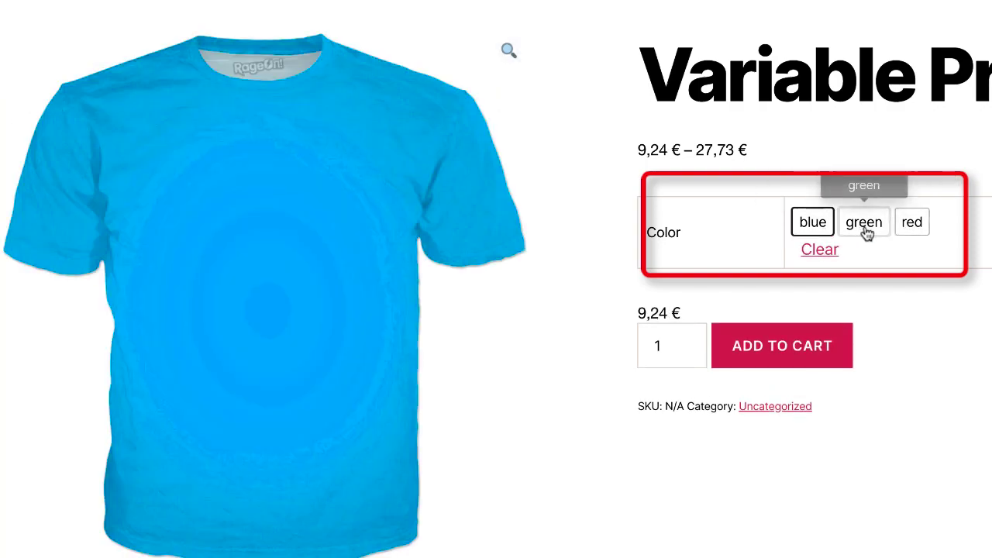
pyautogui.click(915, 225)
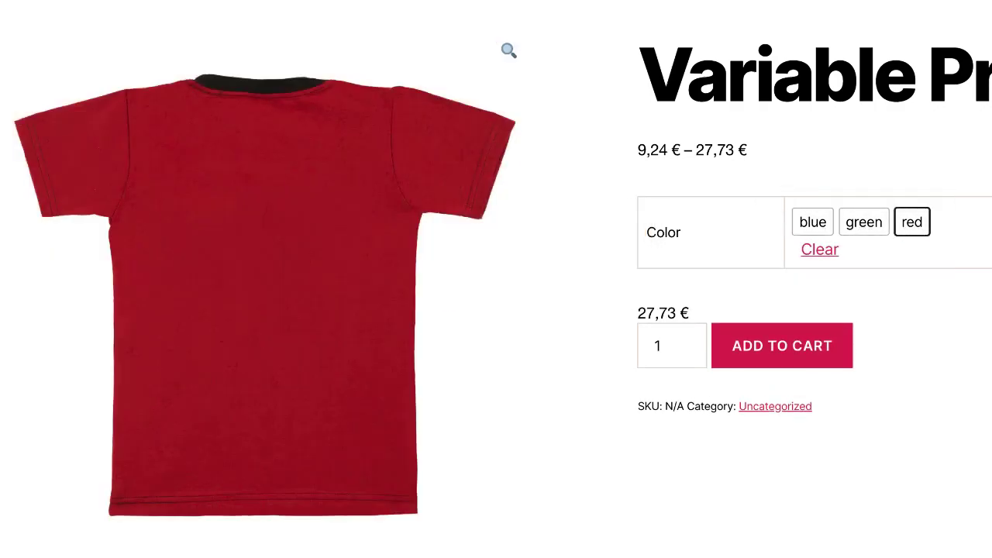